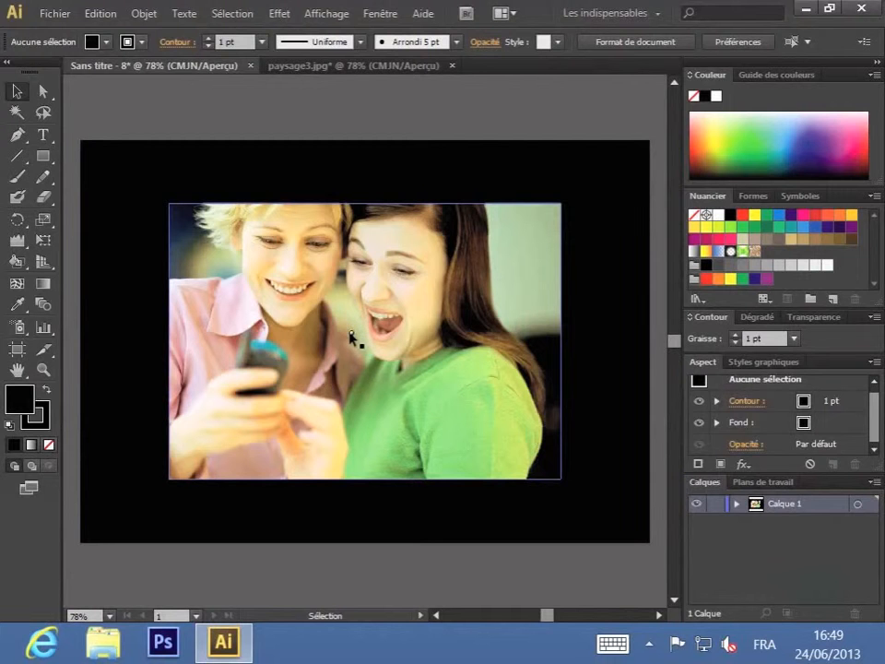
Open the Effet mosaïque texture effect for the photo of the two women
{"action": "left_click", "coordinate": [350, 376]}
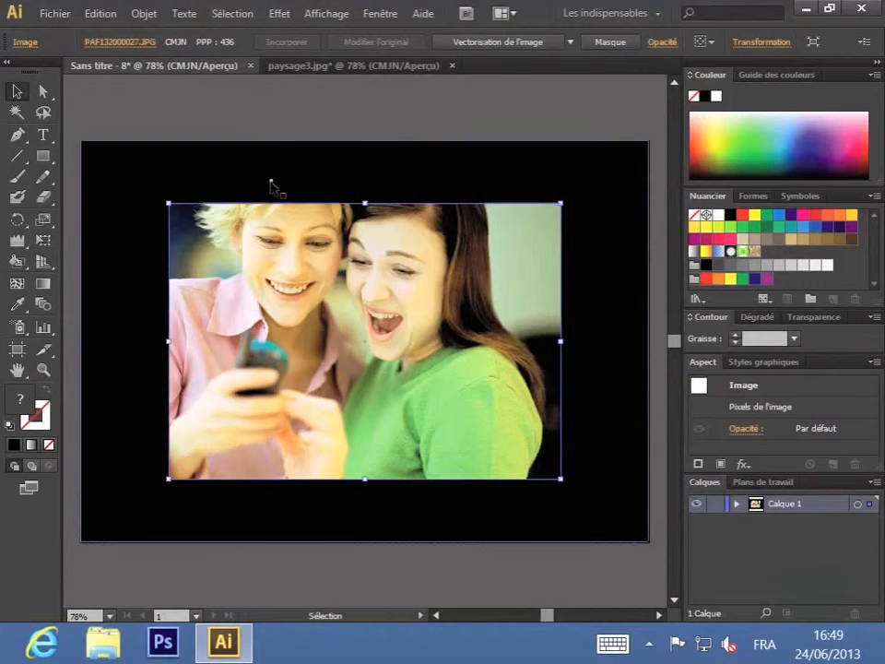
{"action": "left_click", "coordinate": [277, 16]}
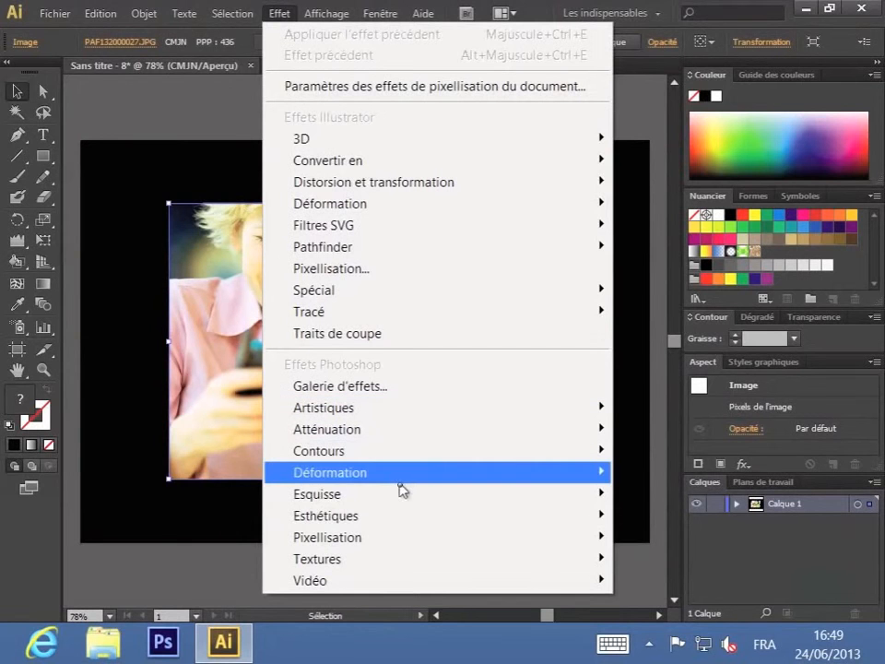
{"action": "mouse_move", "coordinate": [370, 567]}
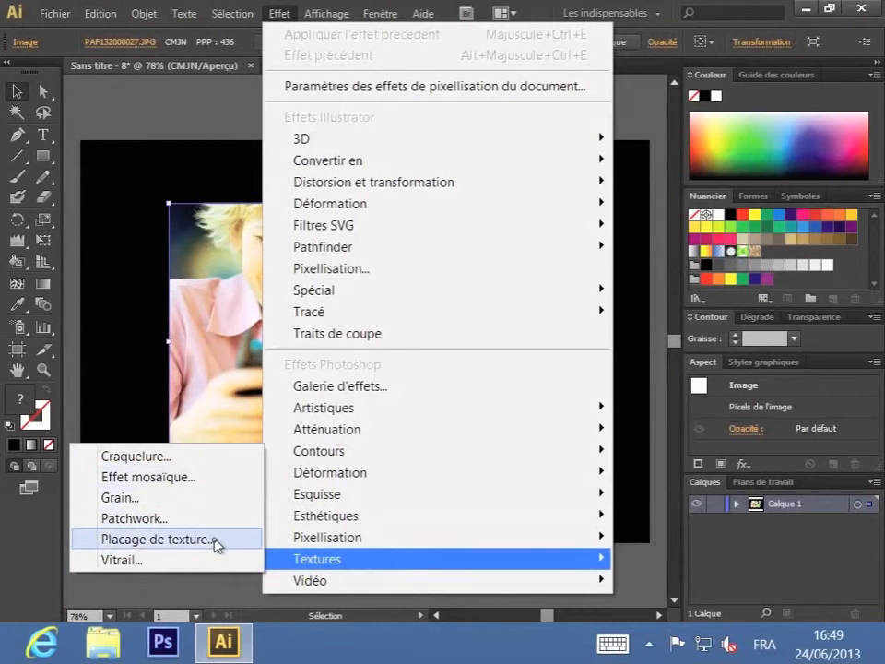
{"action": "left_click", "coordinate": [220, 479]}
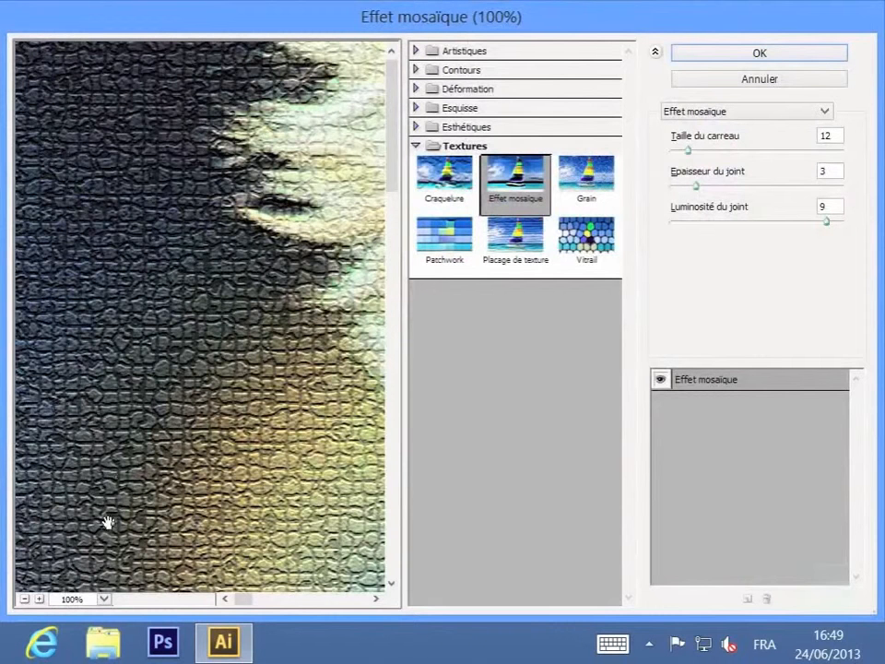
{"action": "left_click", "coordinate": [26, 600]}
{"action": "left_click", "coordinate": [26, 599]}
{"action": "left_click", "coordinate": [26, 600]}
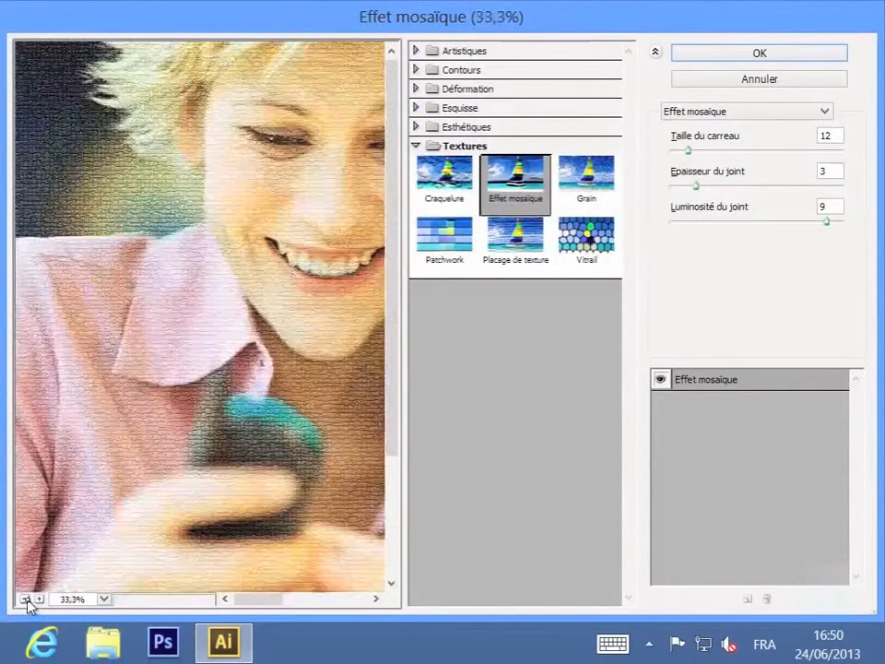
{"action": "left_click", "coordinate": [26, 599]}
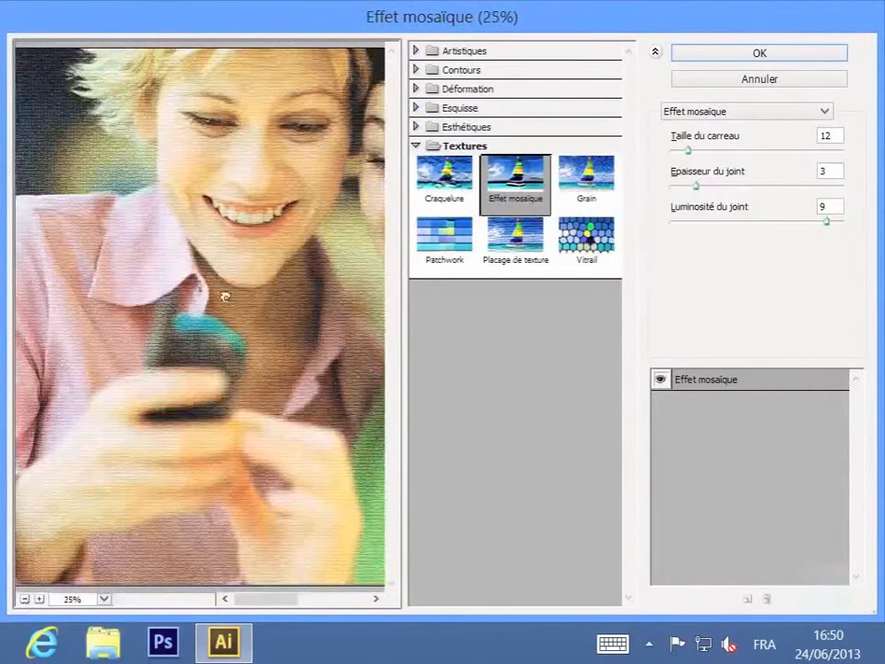
{"action": "mouse_move", "coordinate": [226, 313]}
{"action": "left_mouse_down"}
{"action": "mouse_move", "coordinate": [227, 303]}
{"action": "mouse_move", "coordinate": [178, 303]}
{"action": "mouse_move", "coordinate": [240, 306]}
{"action": "left_mouse_up"}
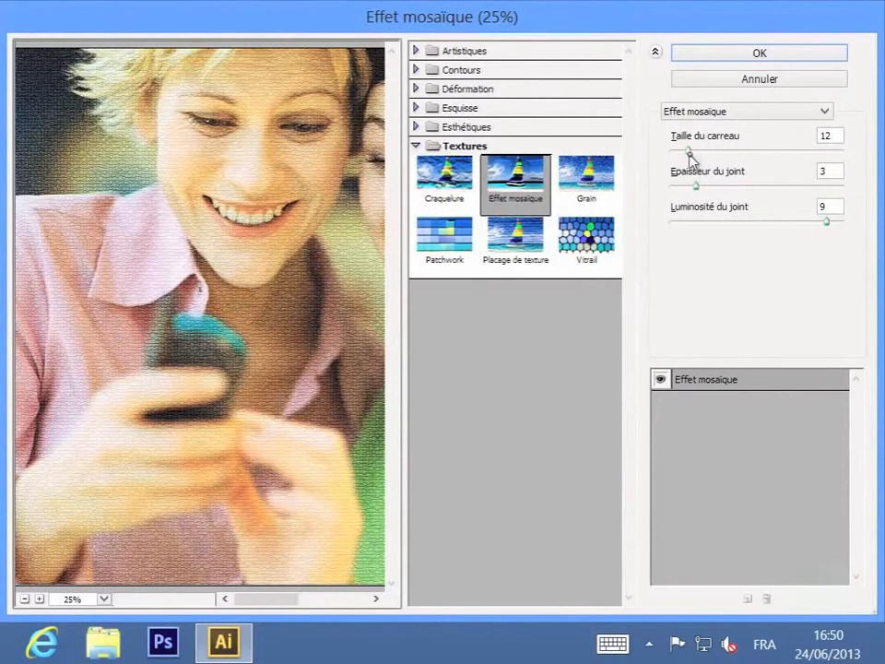
Set the mosaic tile size to 100, joint thickness to 11 and joint luminosity to 10, and apply the effect to the photo
{"action": "left_click_drag", "start_coordinate": [687, 154], "coordinate": [841, 157]}
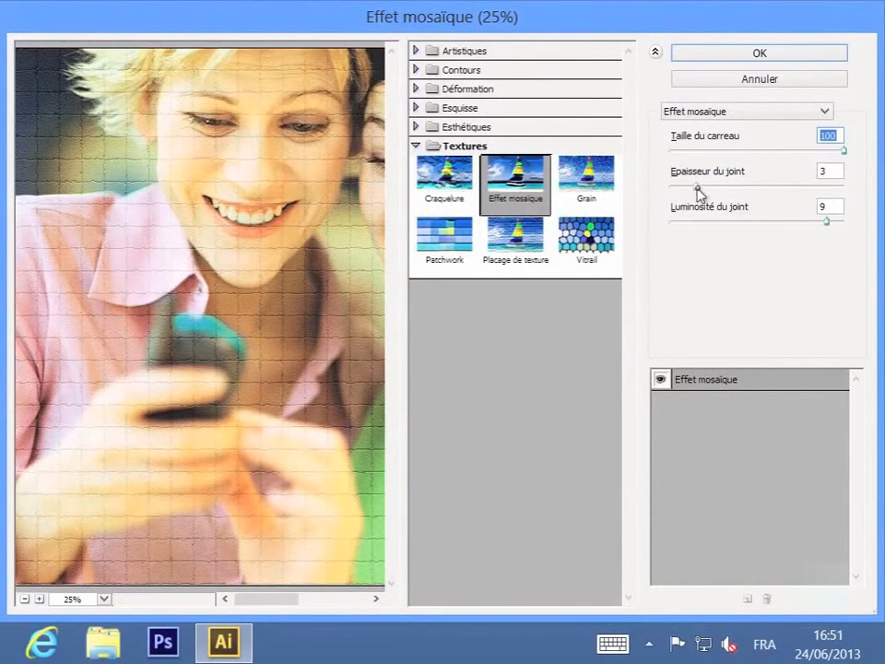
{"action": "left_click_drag", "start_coordinate": [699, 192], "coordinate": [825, 183]}
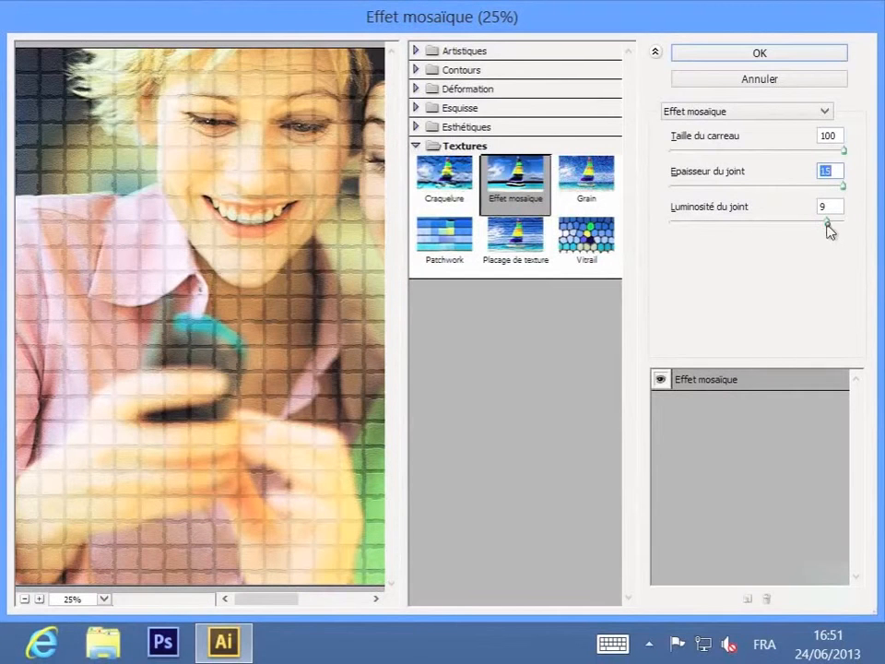
{"action": "key", "text": "Tab"}
{"action": "left_click_drag", "start_coordinate": [827, 230], "coordinate": [695, 241]}
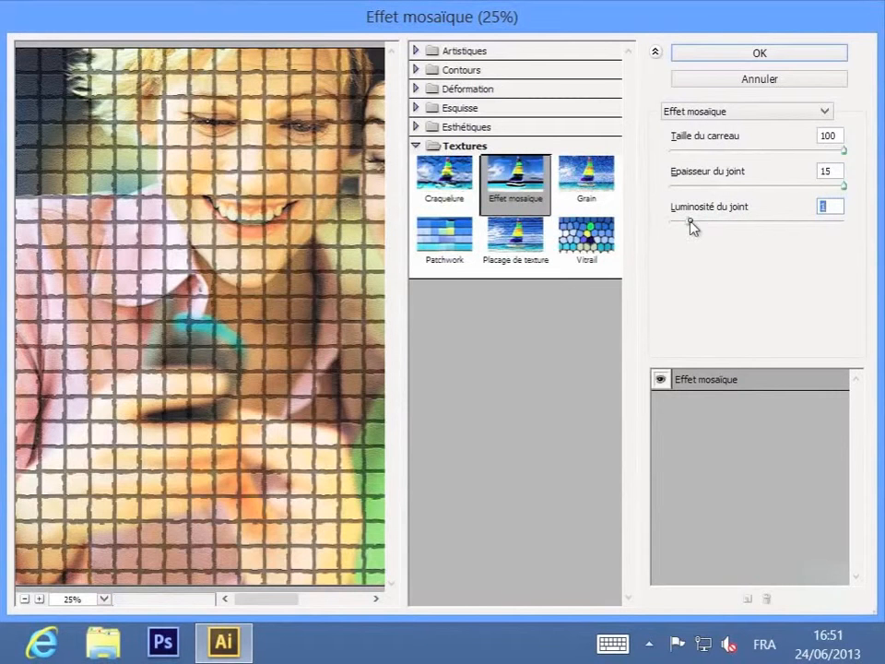
{"action": "left_click_drag", "start_coordinate": [694, 225], "coordinate": [846, 225]}
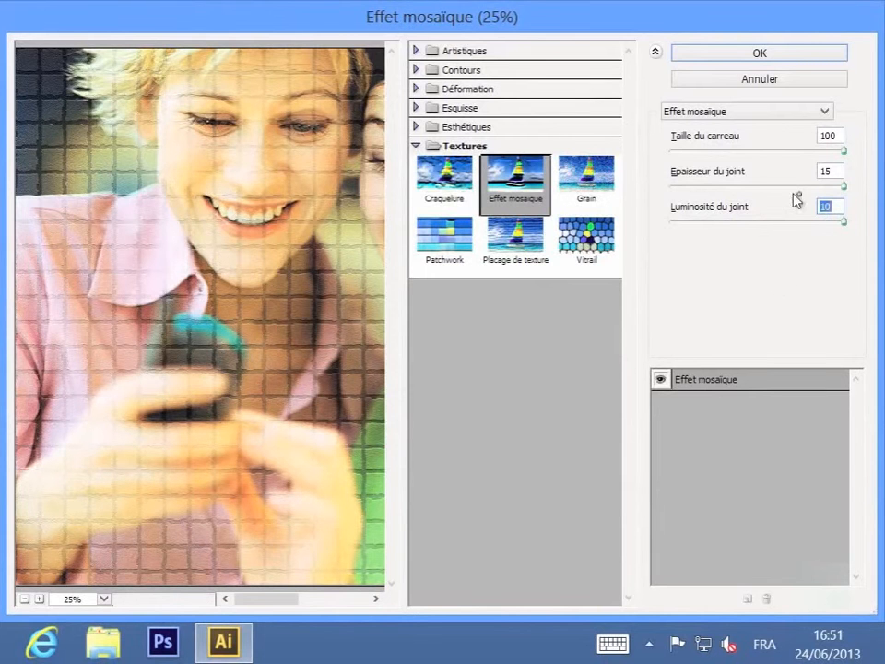
{"action": "left_click", "coordinate": [844, 185]}
{"action": "left_click_drag", "start_coordinate": [844, 186], "coordinate": [796, 191]}
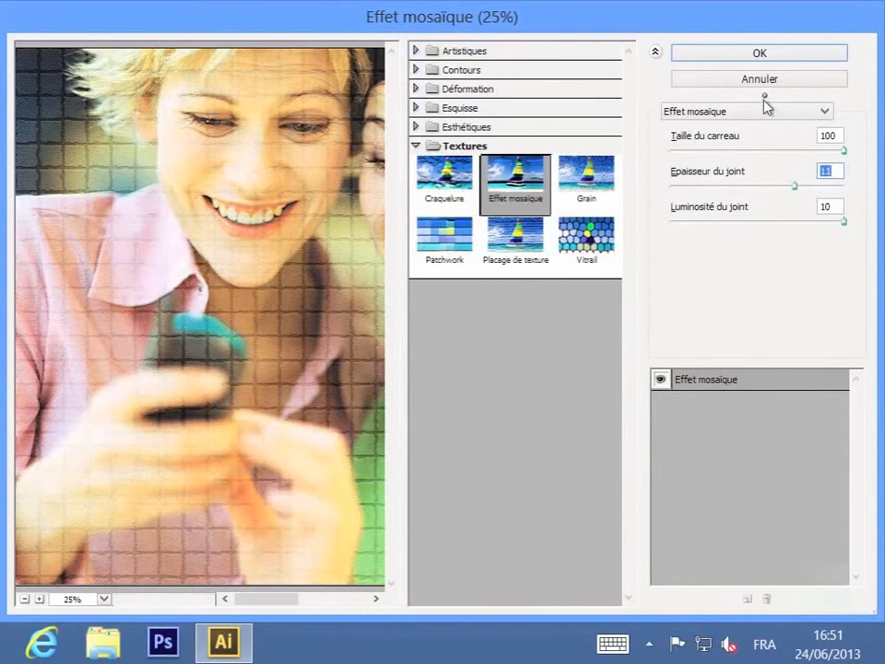
{"action": "left_click", "coordinate": [761, 55]}
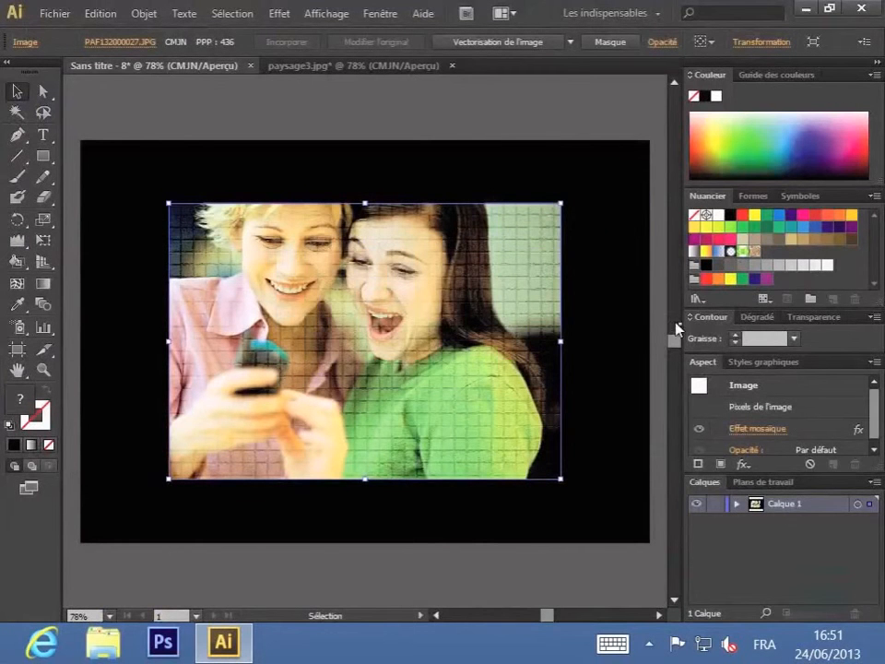
{"action": "left_click", "coordinate": [634, 340]}
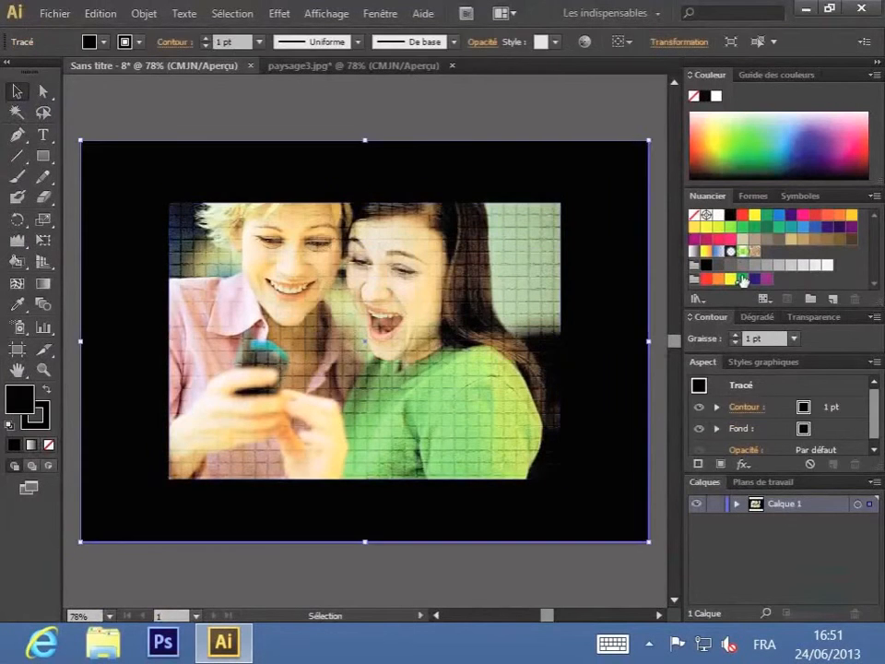
{"action": "left_click", "coordinate": [664, 341]}
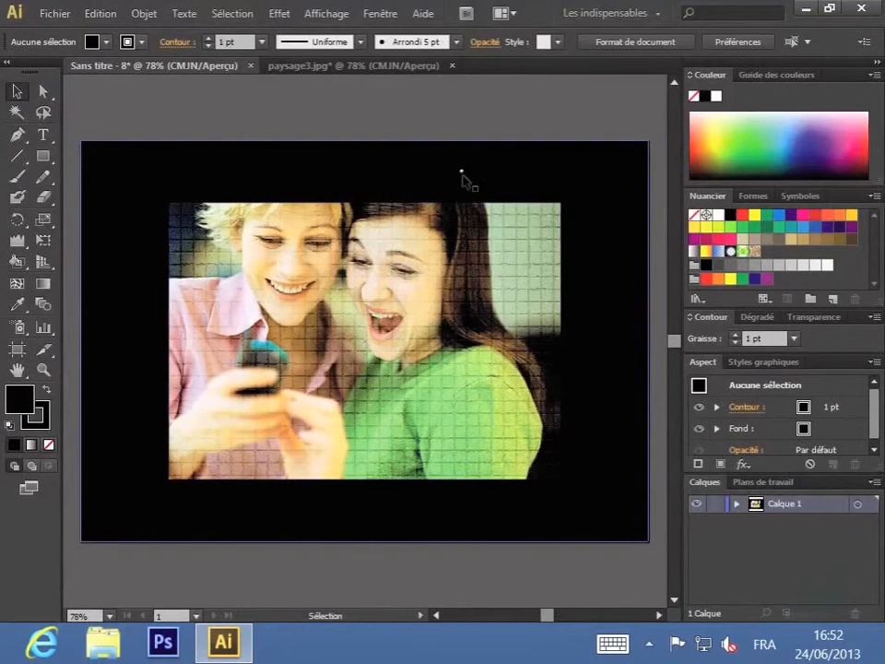
Switch to the paysage3.jpg document and open the Effet mosaïque texture effect for its landscape image
{"action": "left_click", "coordinate": [368, 68]}
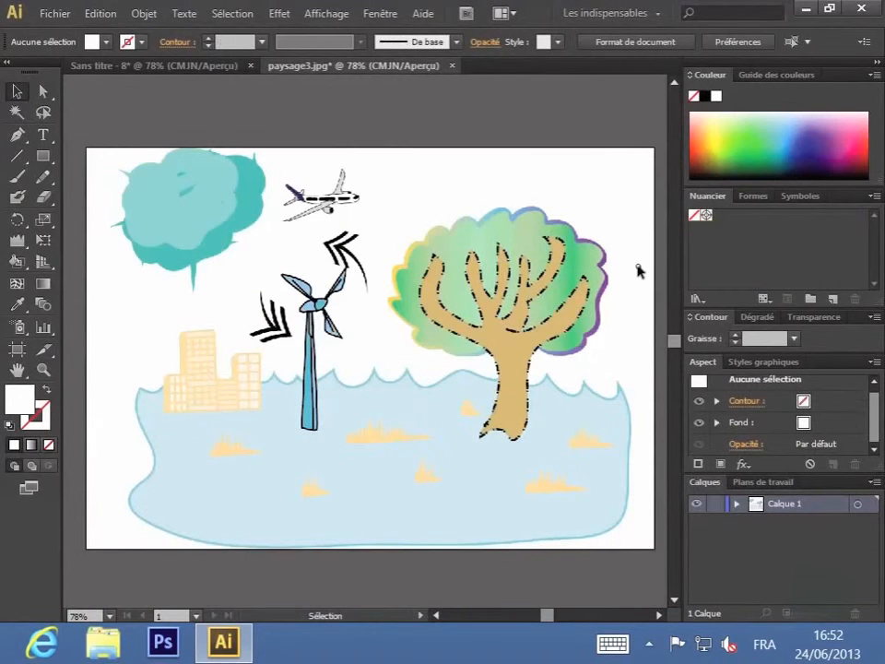
{"action": "left_click", "coordinate": [496, 345]}
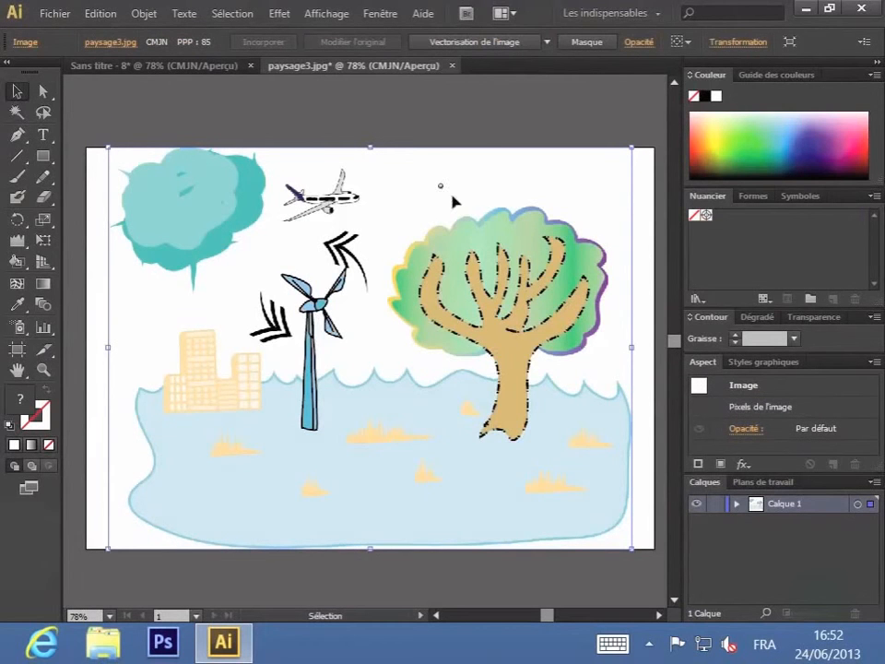
{"action": "left_click", "coordinate": [280, 13]}
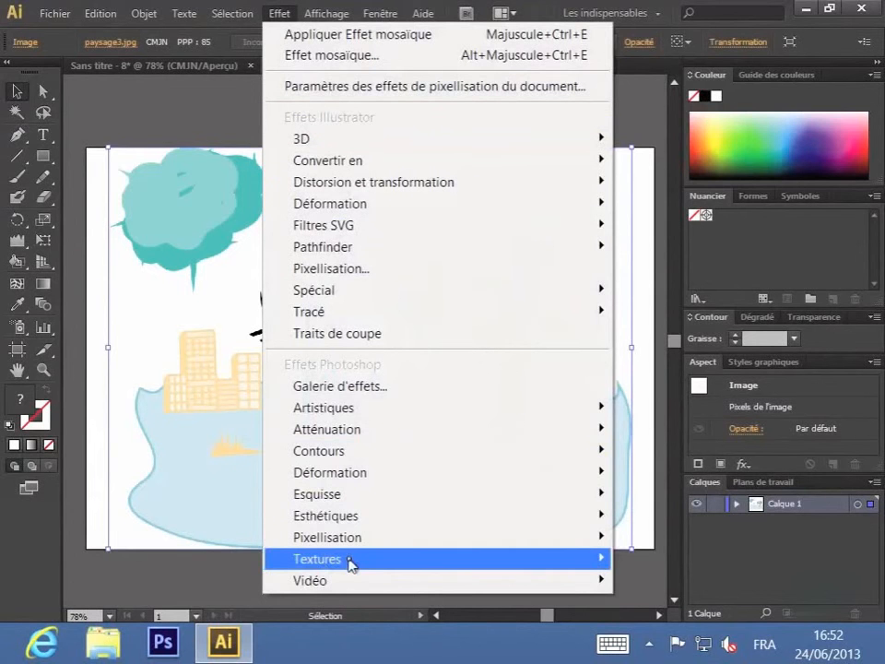
{"action": "mouse_move", "coordinate": [326, 561]}
{"action": "left_click", "coordinate": [233, 477]}
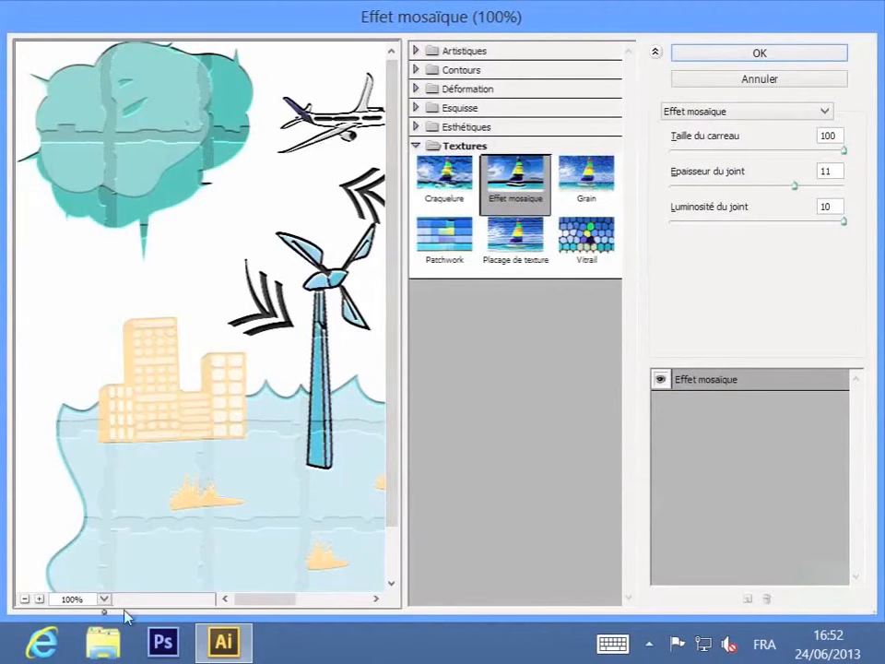
{"action": "left_click", "coordinate": [25, 598]}
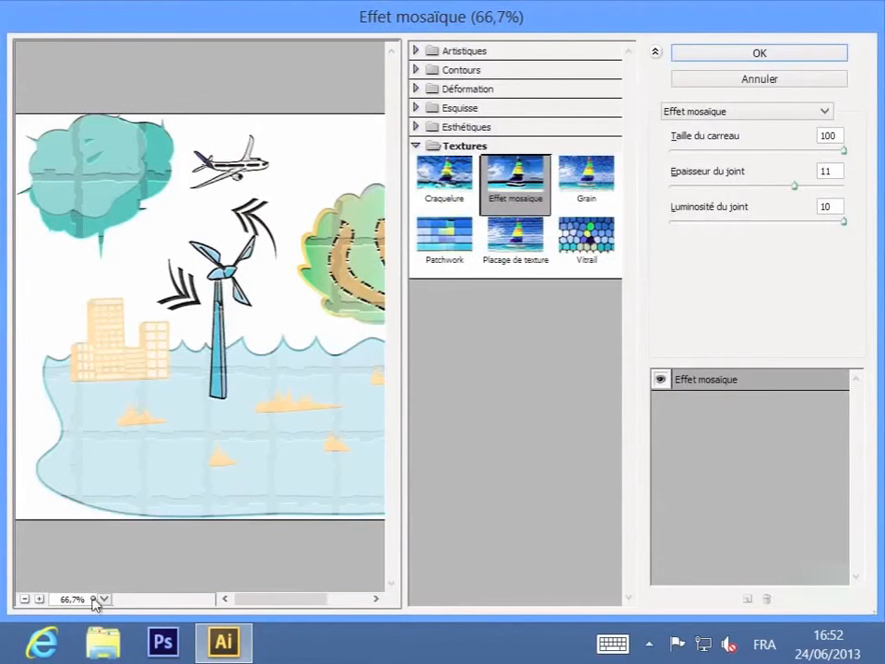
{"action": "left_click", "coordinate": [26, 598]}
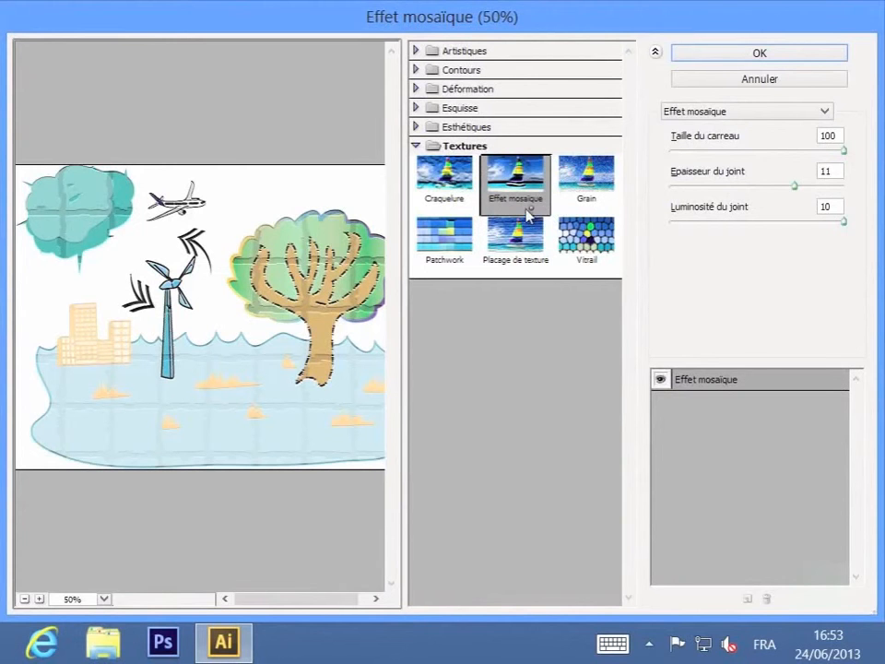
Try the Patchwork texture on the landscape with a square size of 6 and a relief of 0
{"action": "left_click", "coordinate": [451, 247]}
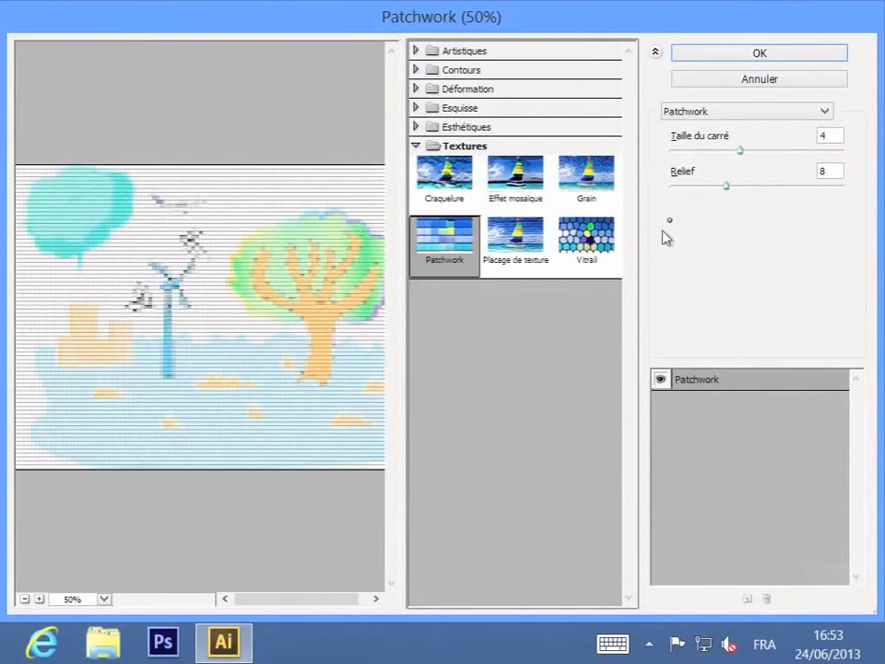
{"action": "left_click_drag", "start_coordinate": [740, 158], "coordinate": [842, 160]}
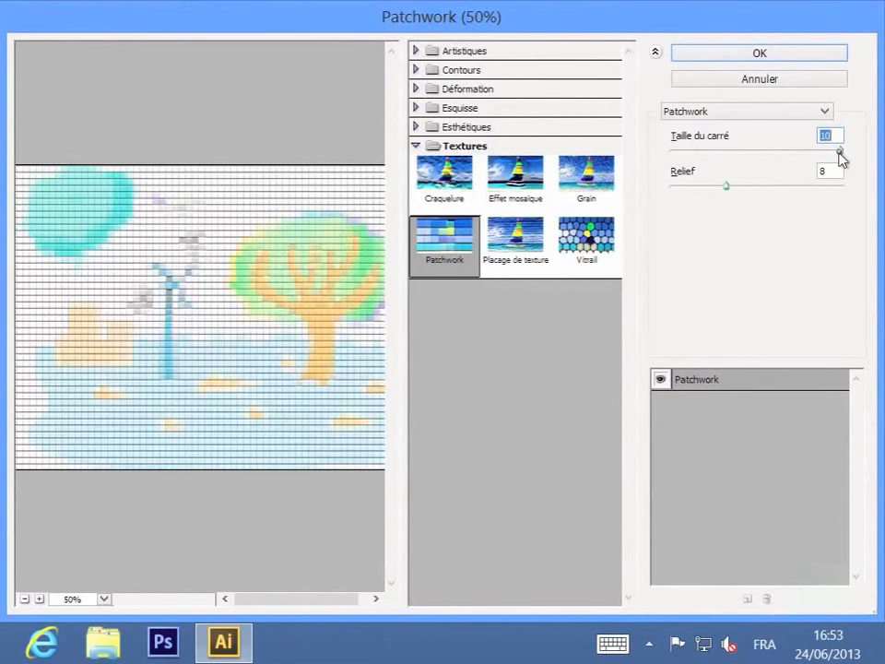
{"action": "left_click_drag", "start_coordinate": [841, 159], "coordinate": [778, 155]}
{"action": "left_click_drag", "start_coordinate": [729, 190], "coordinate": [832, 203]}
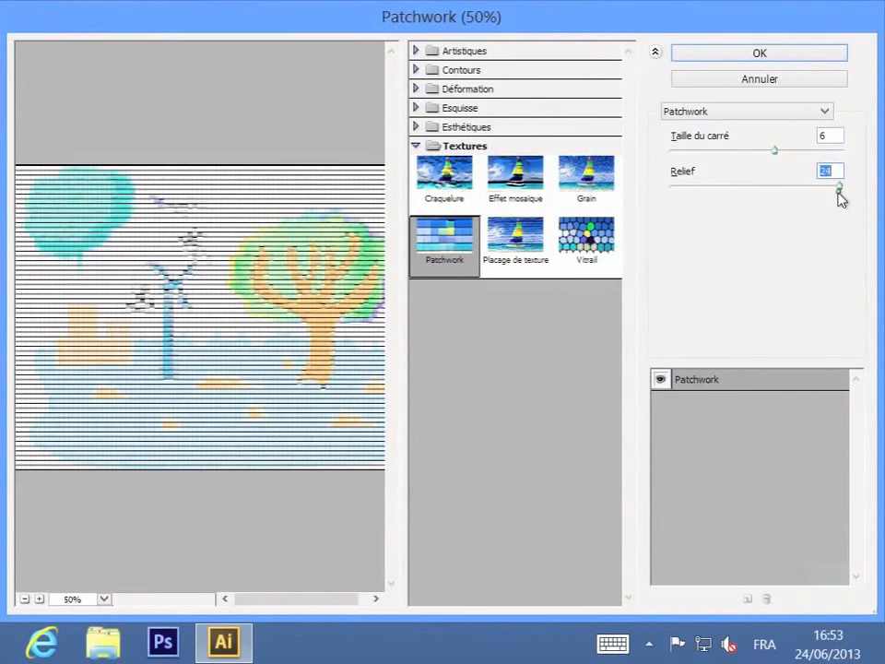
{"action": "left_click_drag", "start_coordinate": [839, 190], "coordinate": [678, 189]}
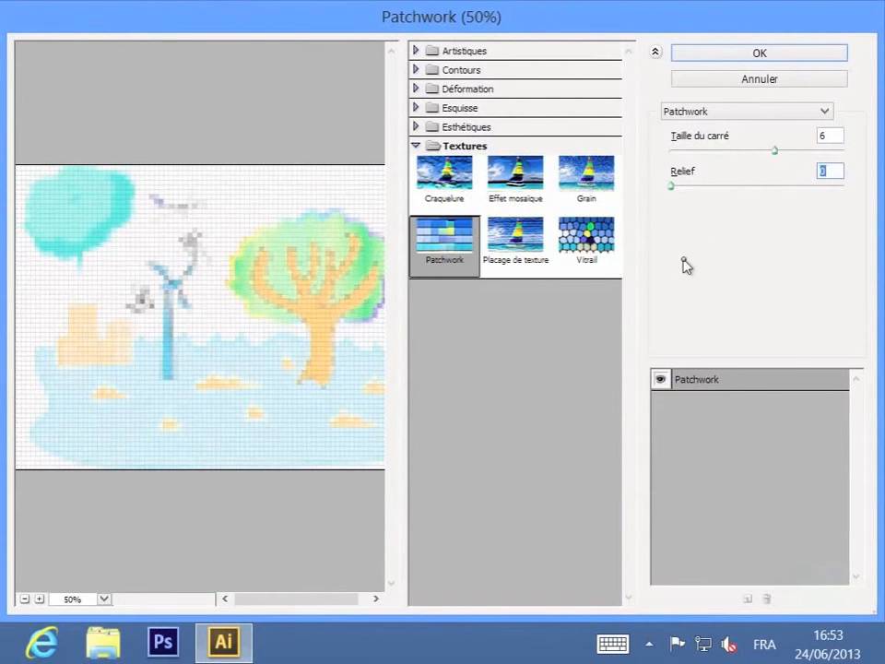
Try the Vitrail texture on the landscape with size 6, lead thickness 3 and luminosity 3
{"action": "left_click", "coordinate": [588, 241]}
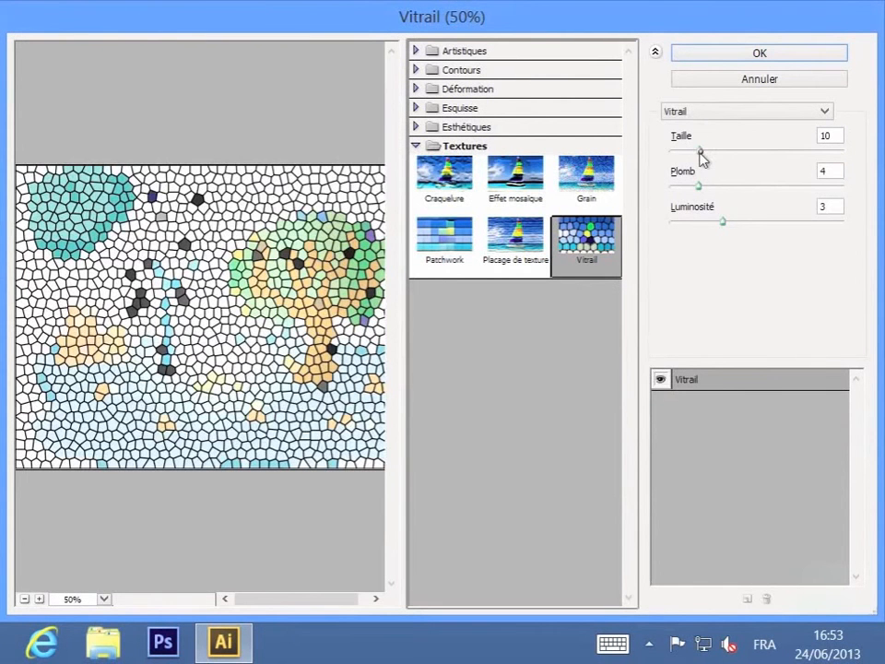
{"action": "left_click_drag", "start_coordinate": [701, 155], "coordinate": [804, 169]}
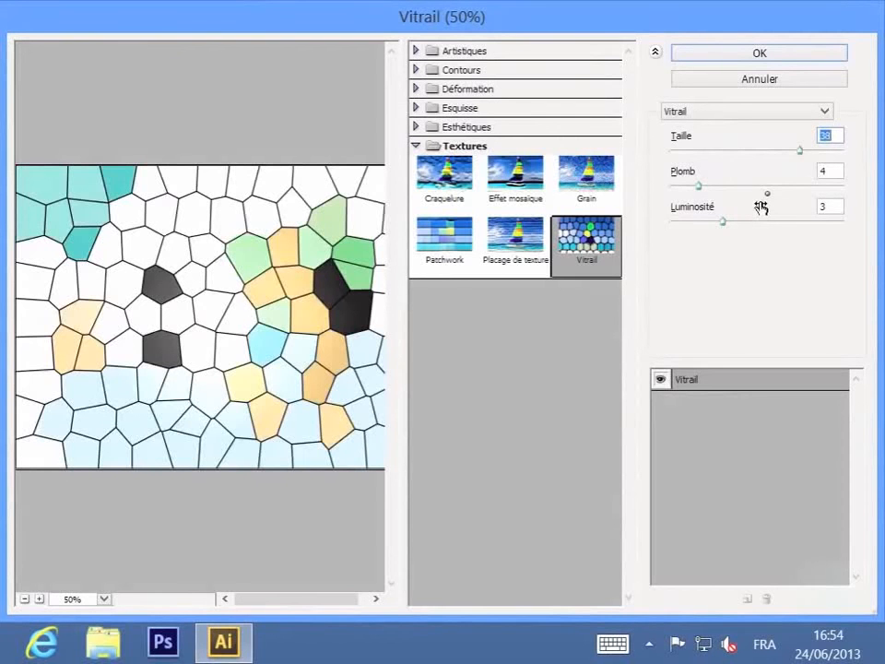
{"action": "left_click_drag", "start_coordinate": [802, 158], "coordinate": [686, 155]}
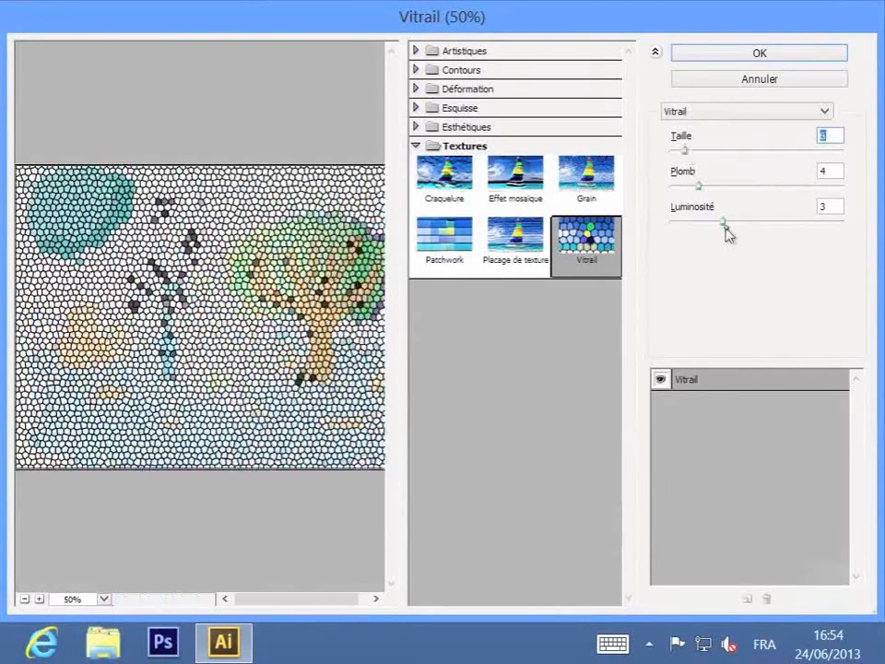
{"action": "left_click_drag", "start_coordinate": [726, 230], "coordinate": [685, 192]}
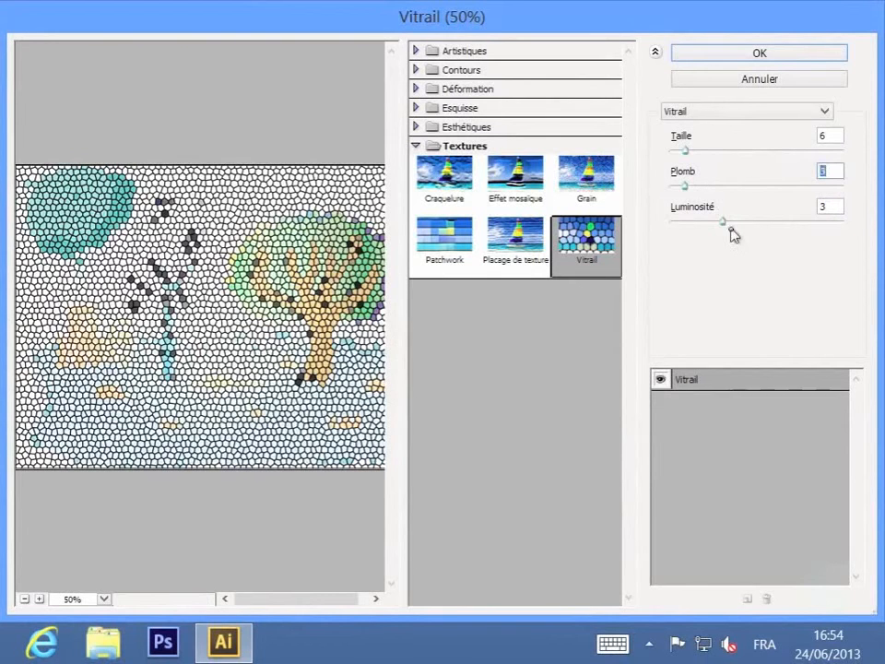
{"action": "mouse_move", "coordinate": [726, 229]}
{"action": "left_mouse_down"}
{"action": "mouse_move", "coordinate": [699, 228]}
{"action": "mouse_move", "coordinate": [717, 225]}
{"action": "left_mouse_up"}
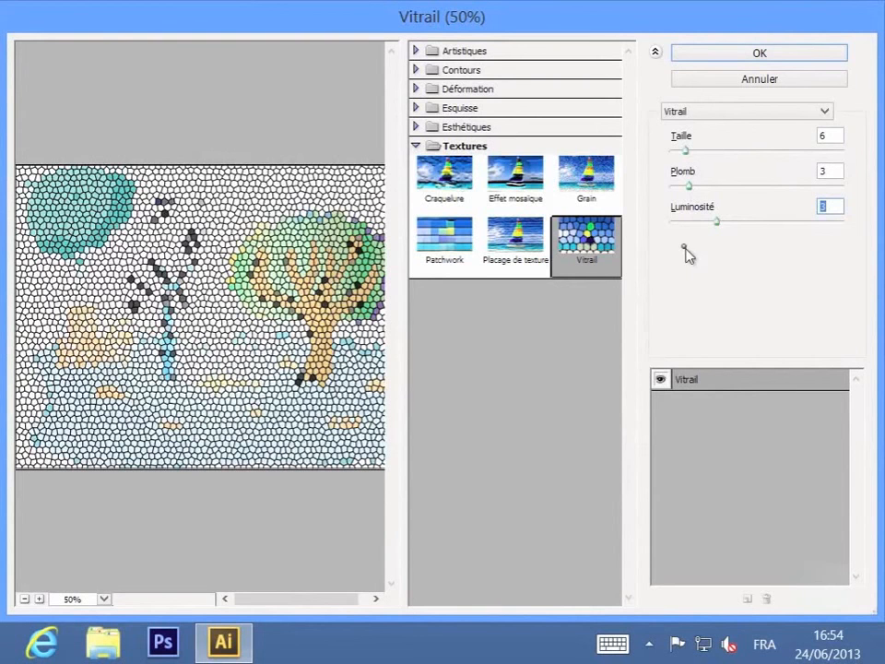
Try the Grain texture on the landscape and inspect its preview at 100%
{"action": "left_click", "coordinate": [588, 182]}
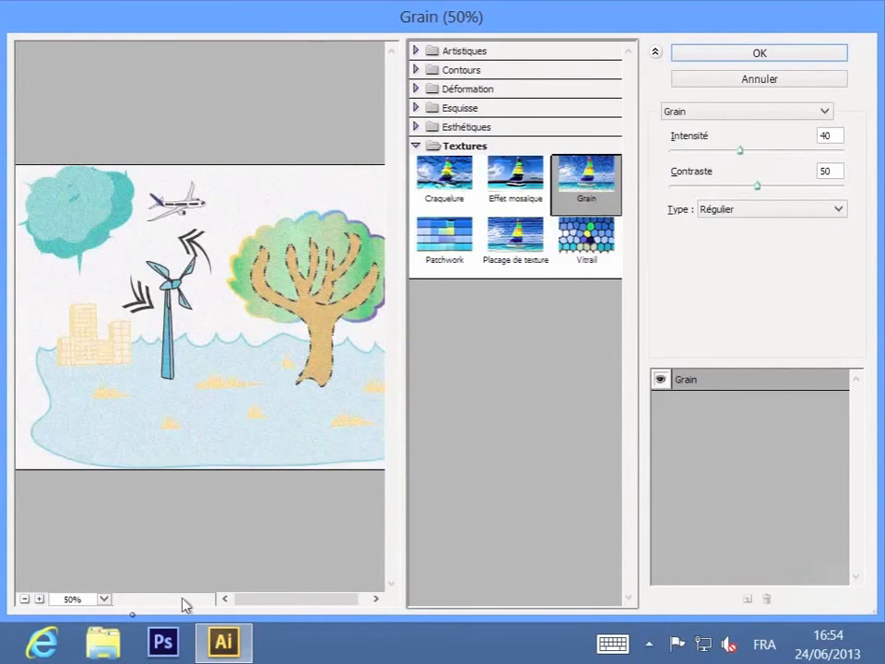
{"action": "left_click", "coordinate": [38, 598]}
{"action": "left_click", "coordinate": [39, 599]}
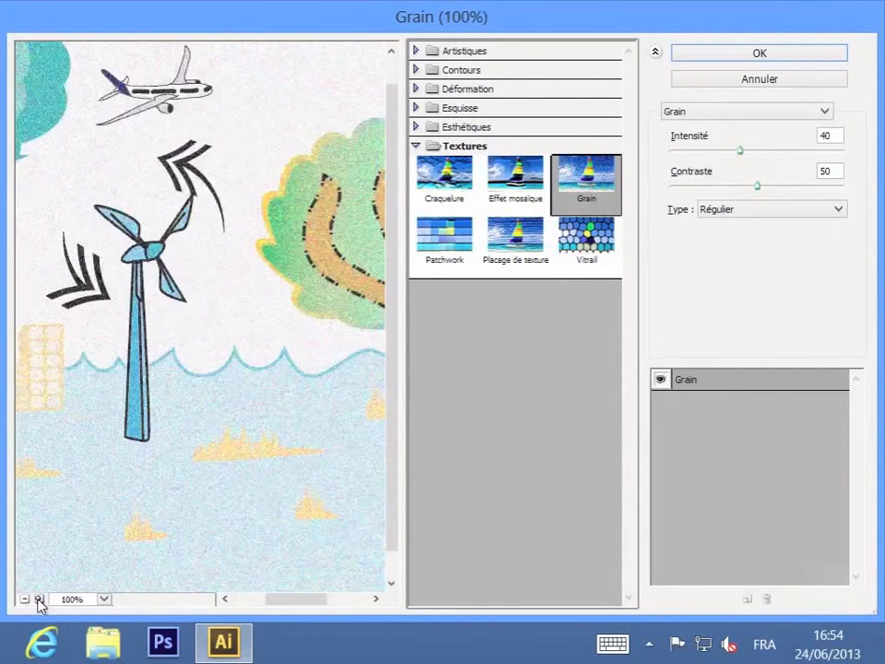
{"action": "left_click_drag", "start_coordinate": [152, 464], "coordinate": [327, 488]}
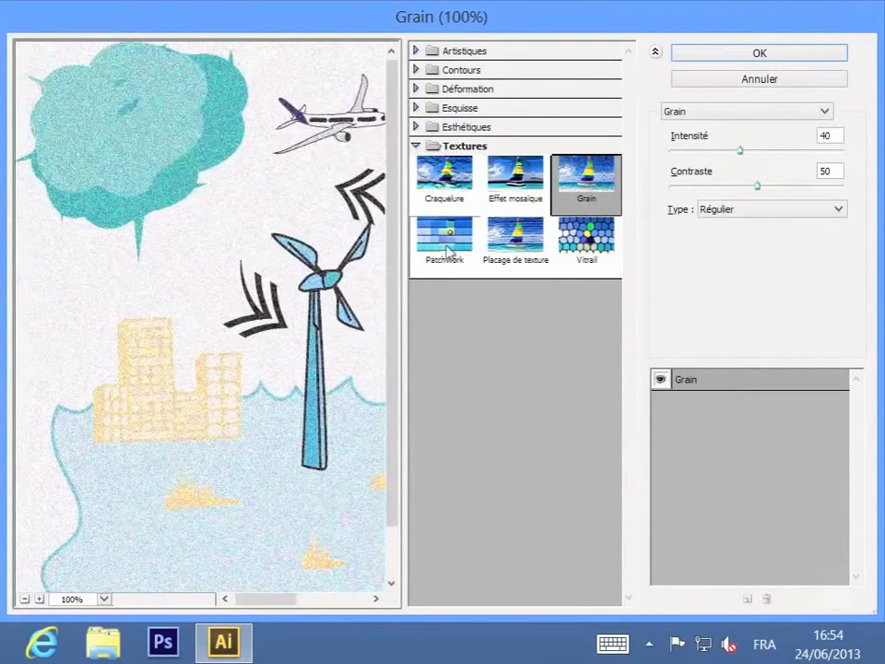
Apply the Craquelure texture to the landscape with spacing 15, depth 6 and luminosity 9, and deselect the image
{"action": "left_click", "coordinate": [449, 203]}
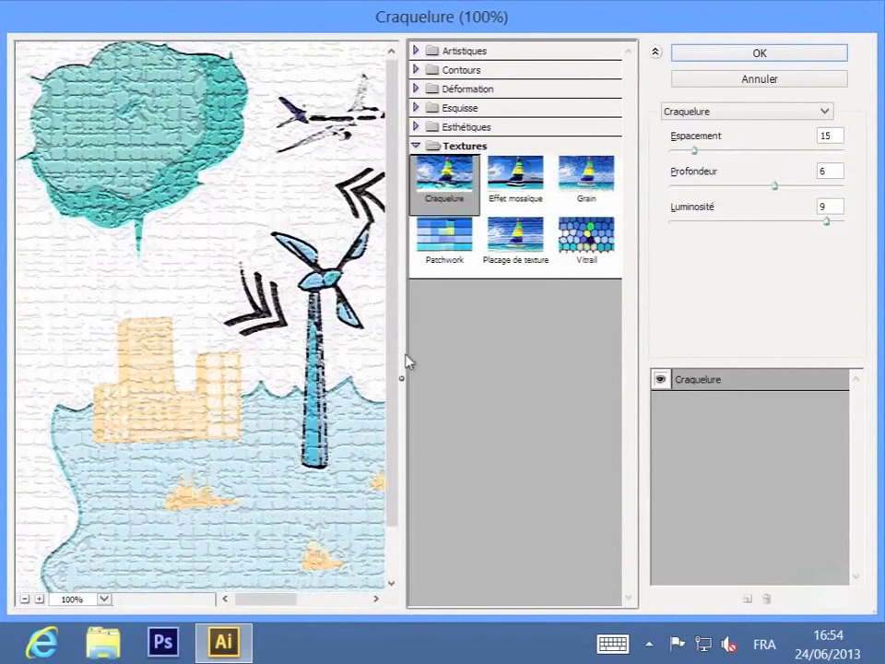
{"action": "left_click_drag", "start_coordinate": [310, 551], "coordinate": [197, 349]}
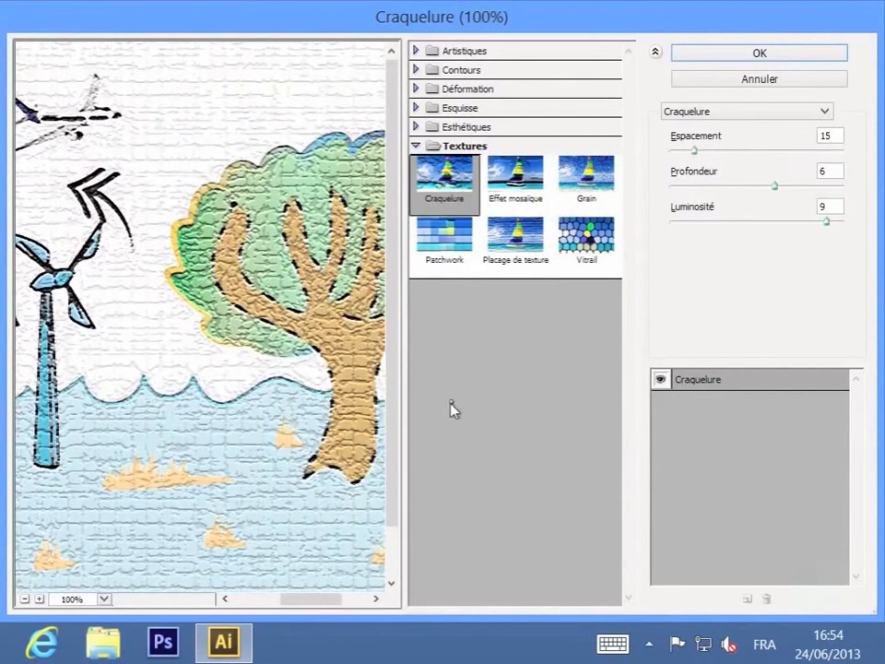
{"action": "left_click", "coordinate": [736, 55]}
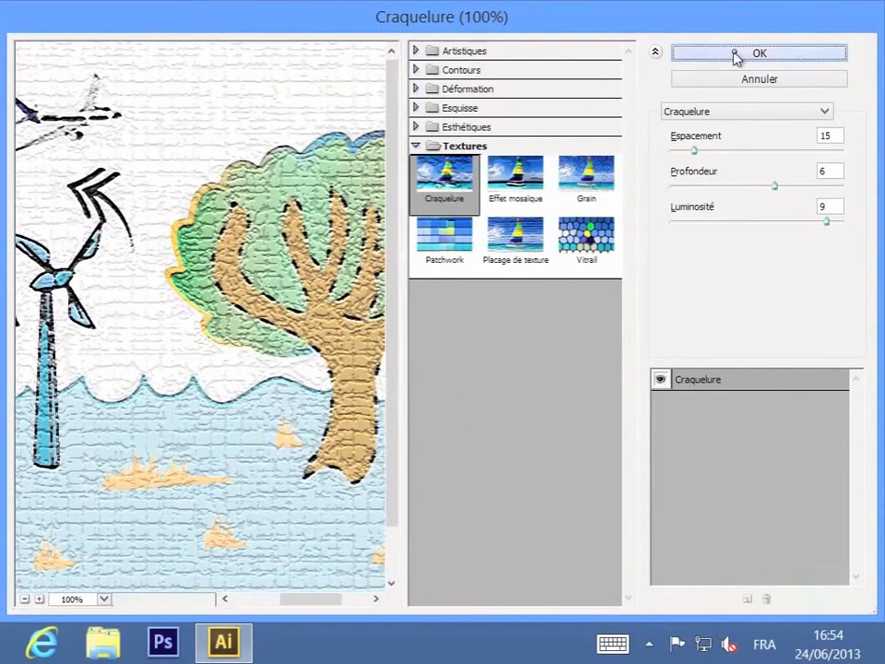
{"action": "left_click", "coordinate": [642, 336]}
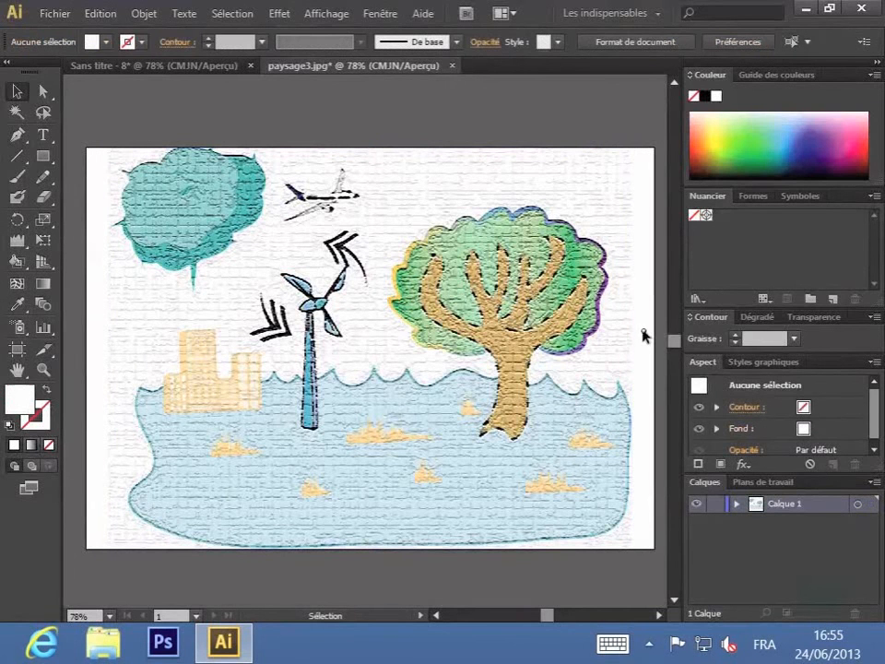